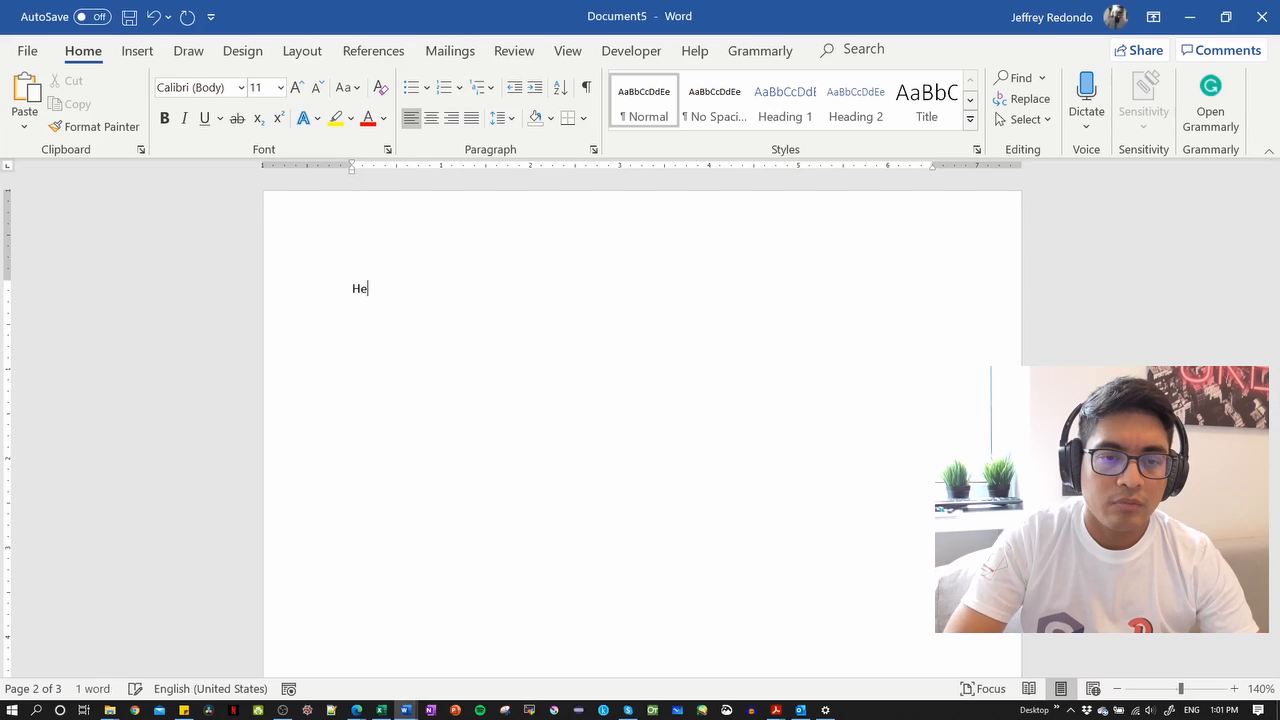
- Enter the text "Hello World!" on the first line of the page
{"action": "key", "text": "BackSpace"}
{"action": "type", "text": "o "}
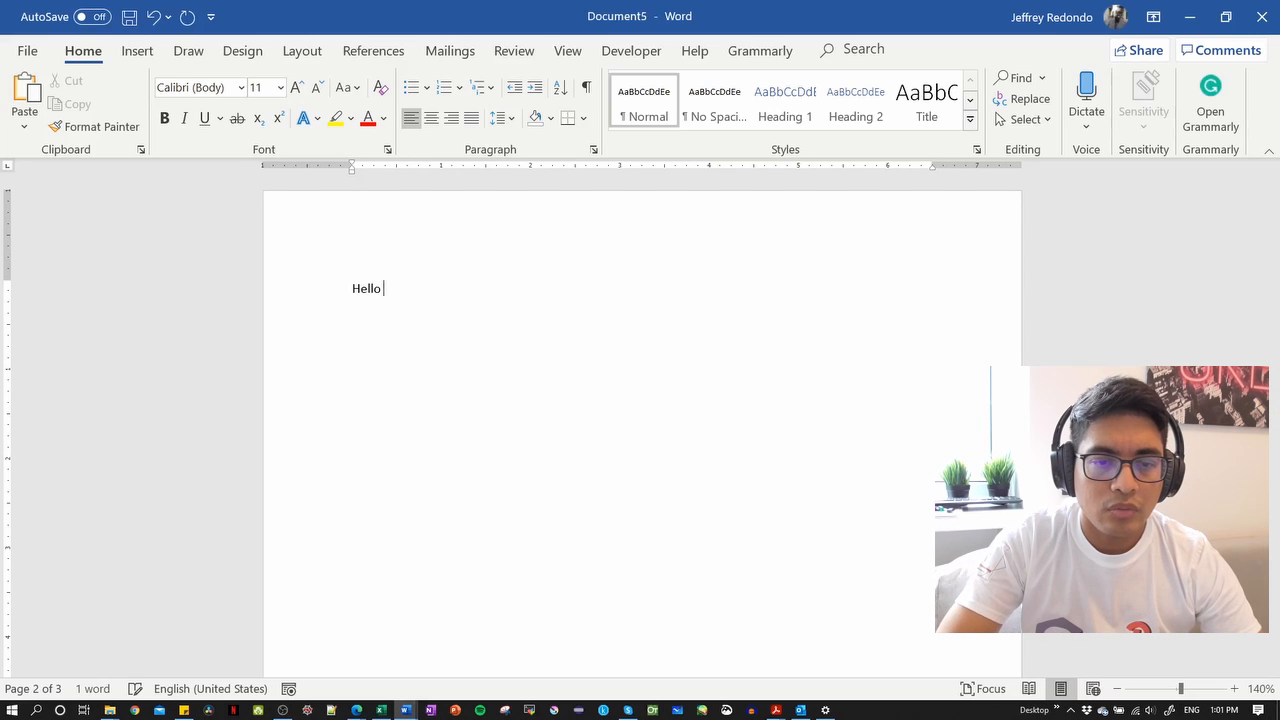
{"action": "type", "text": "World!"}
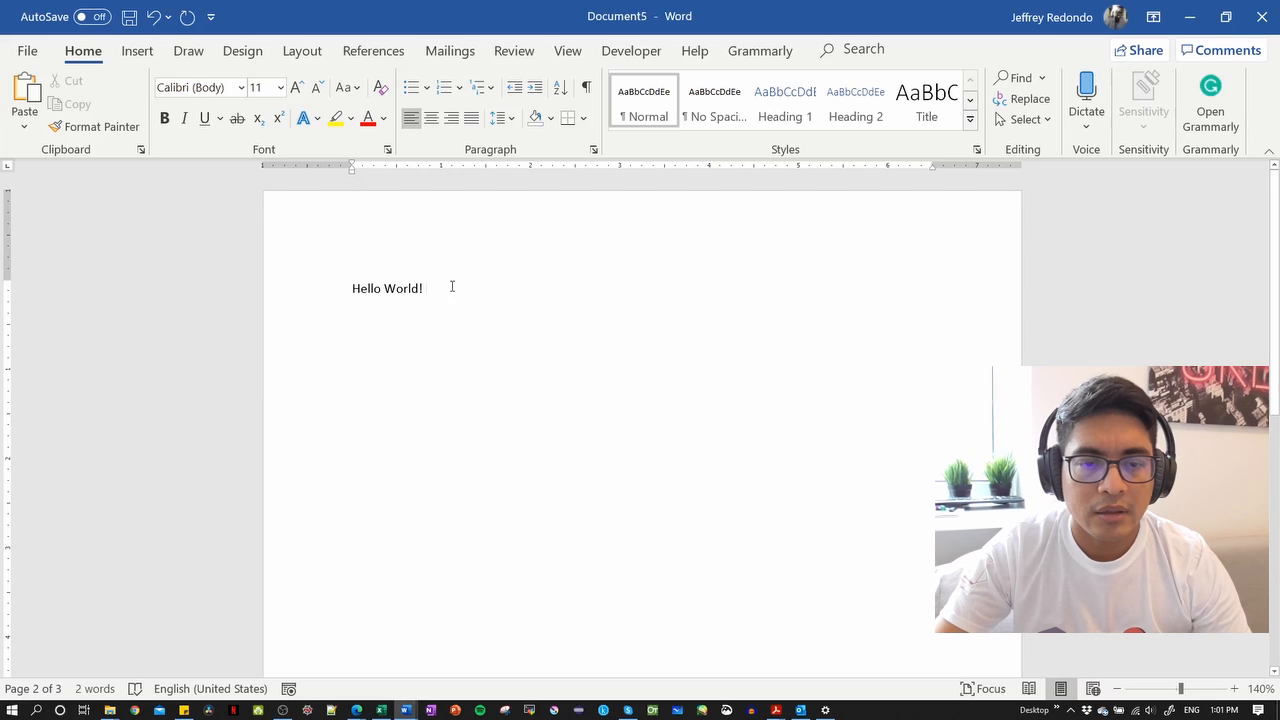
- Apply the Title style to the "Hello World!" line and clear its formatting again
{"action": "left_click_drag", "start_coordinate": [428, 288], "coordinate": [352, 290]}
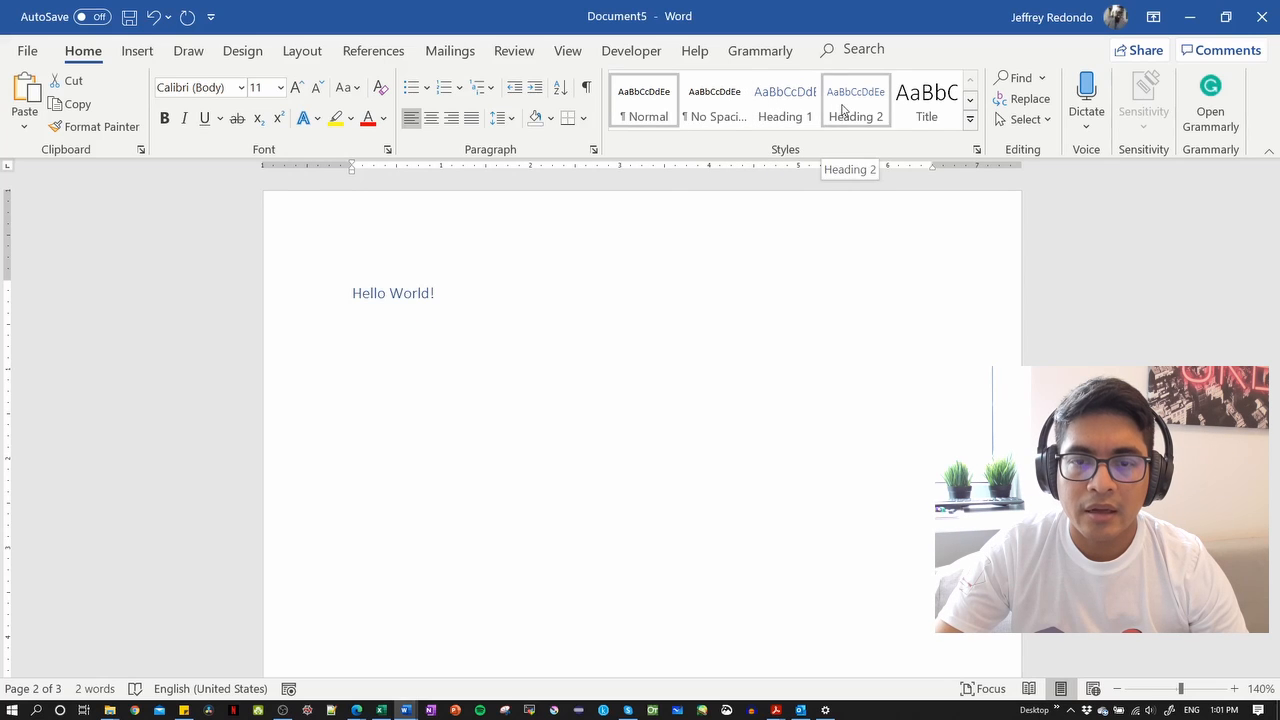
{"action": "left_click", "coordinate": [929, 117]}
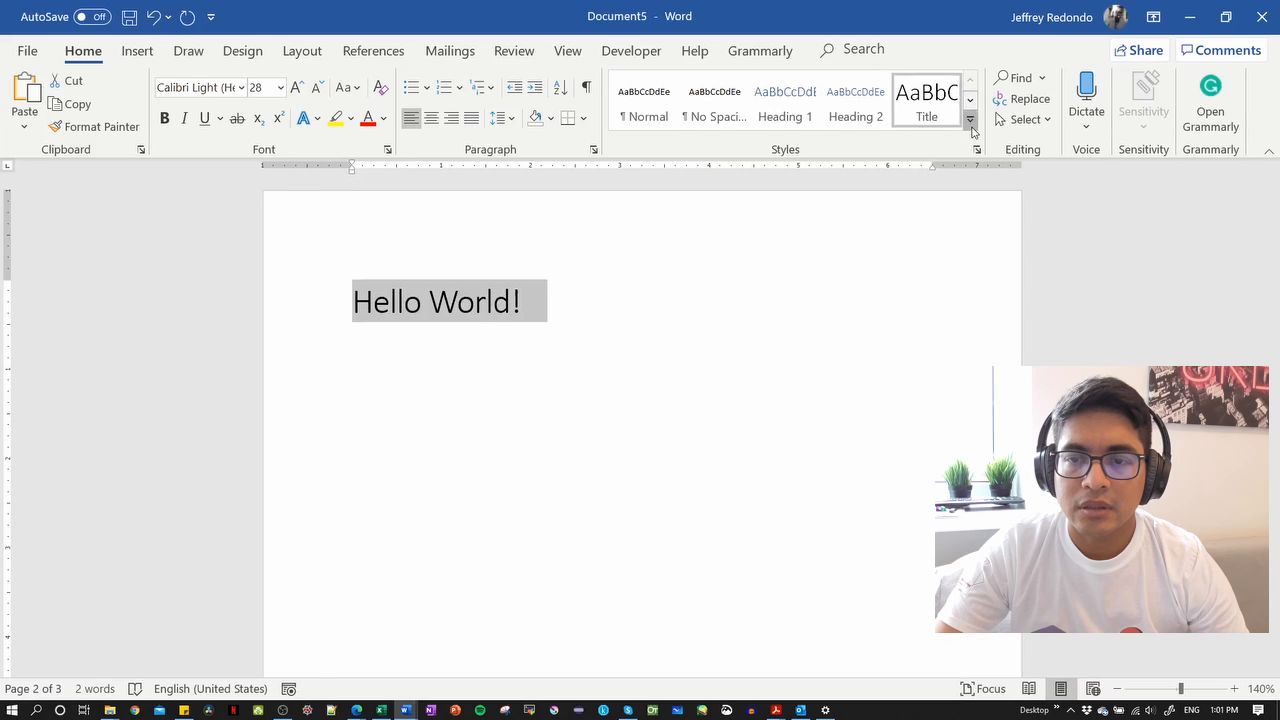
{"action": "left_click", "coordinate": [969, 119]}
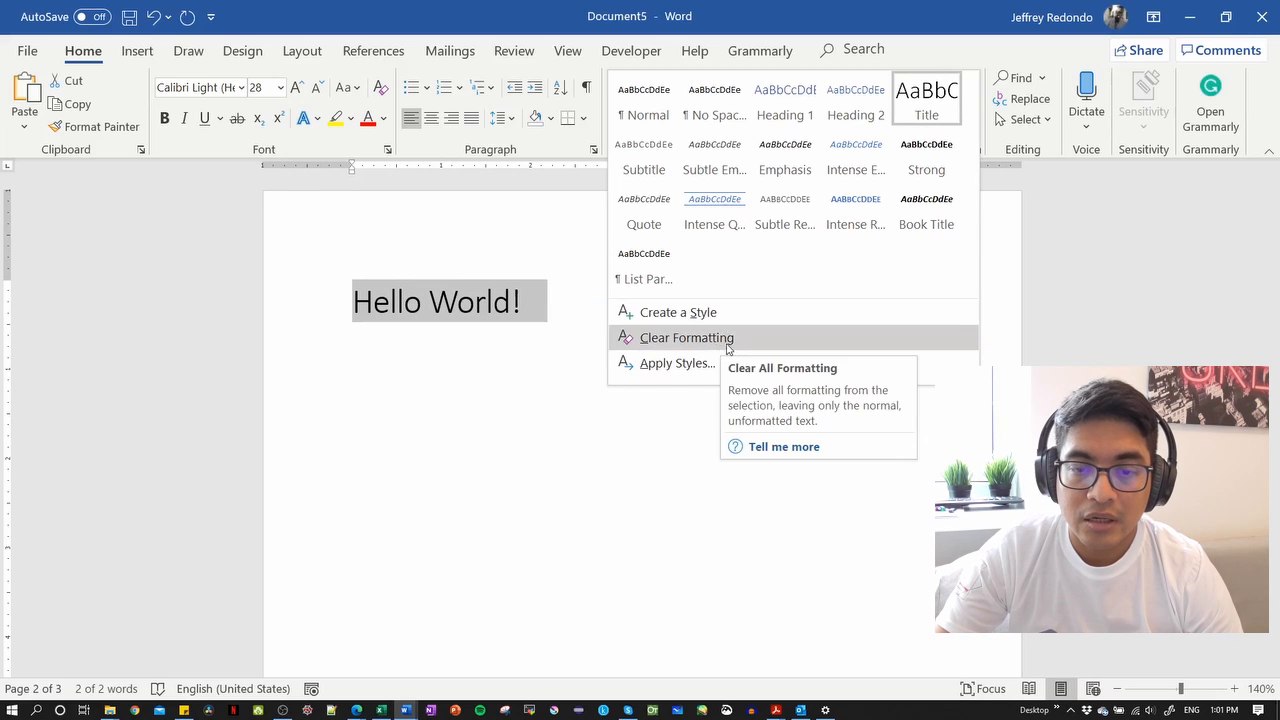
{"action": "left_click", "coordinate": [686, 338]}
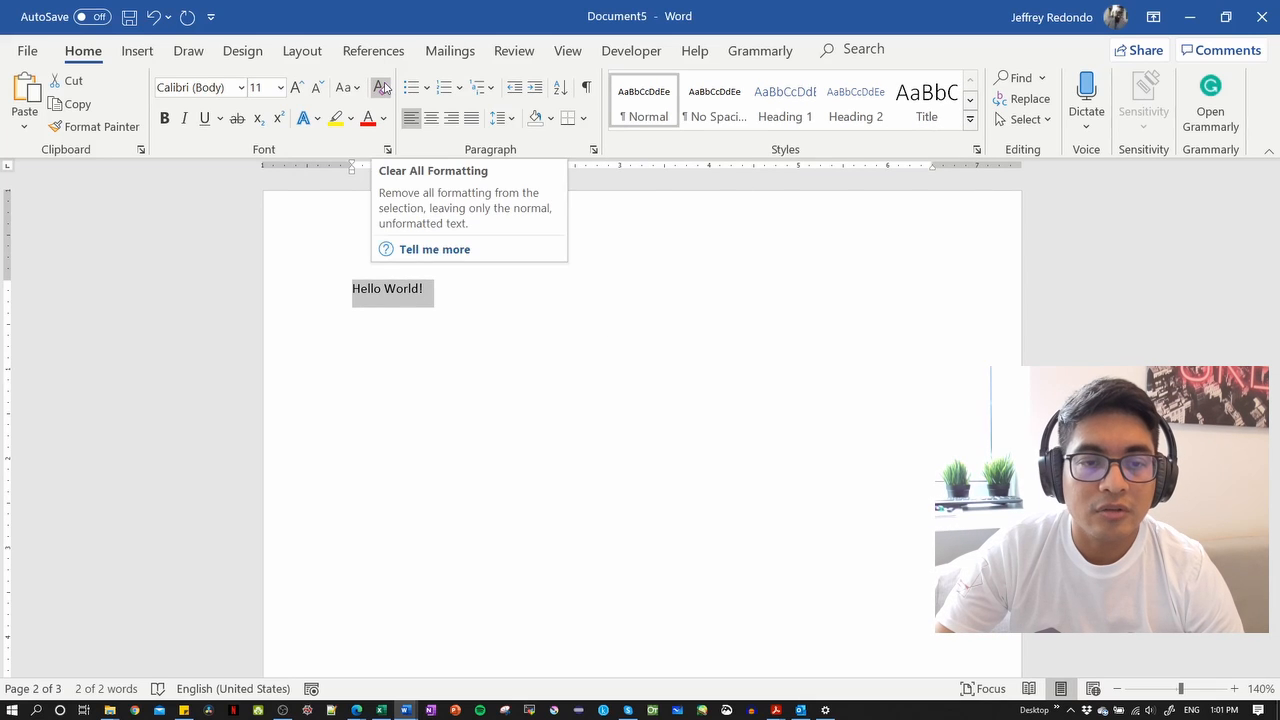
- Apply the Intense Quote style to the "Hello World!" line
{"action": "left_click", "coordinate": [970, 120]}
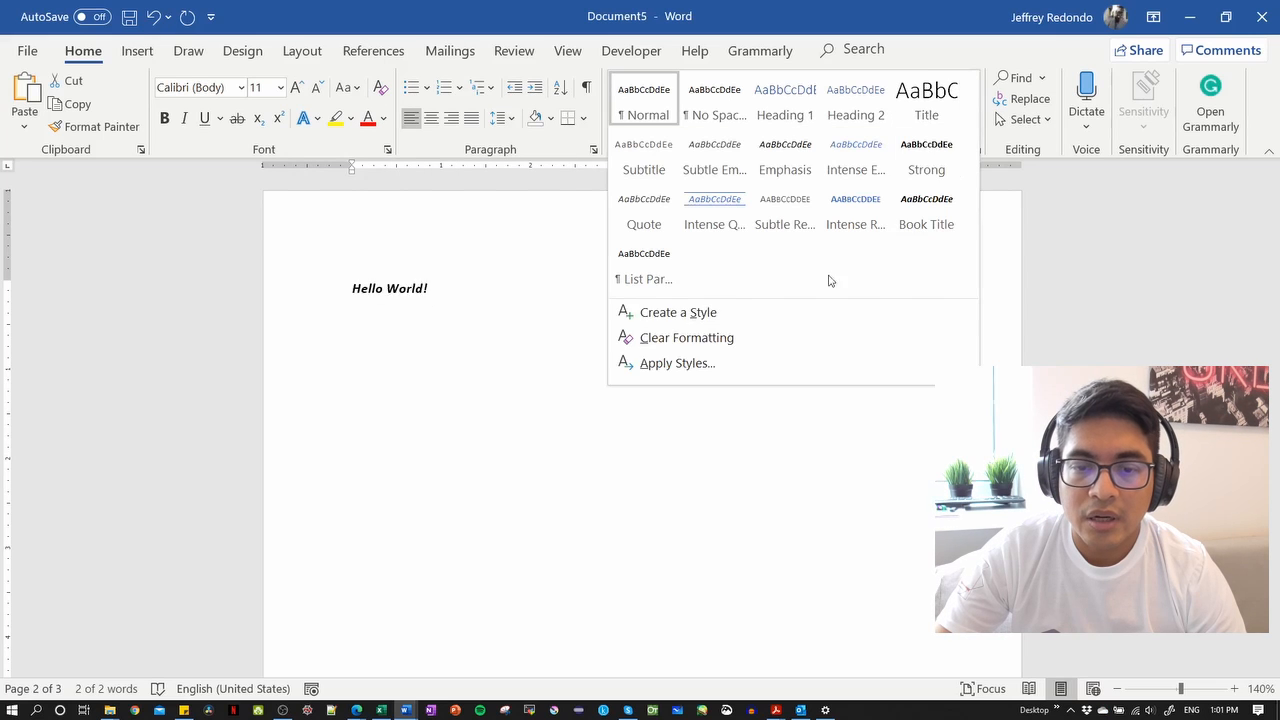
{"action": "left_click", "coordinate": [714, 212]}
{"action": "left_click", "coordinate": [728, 334]}
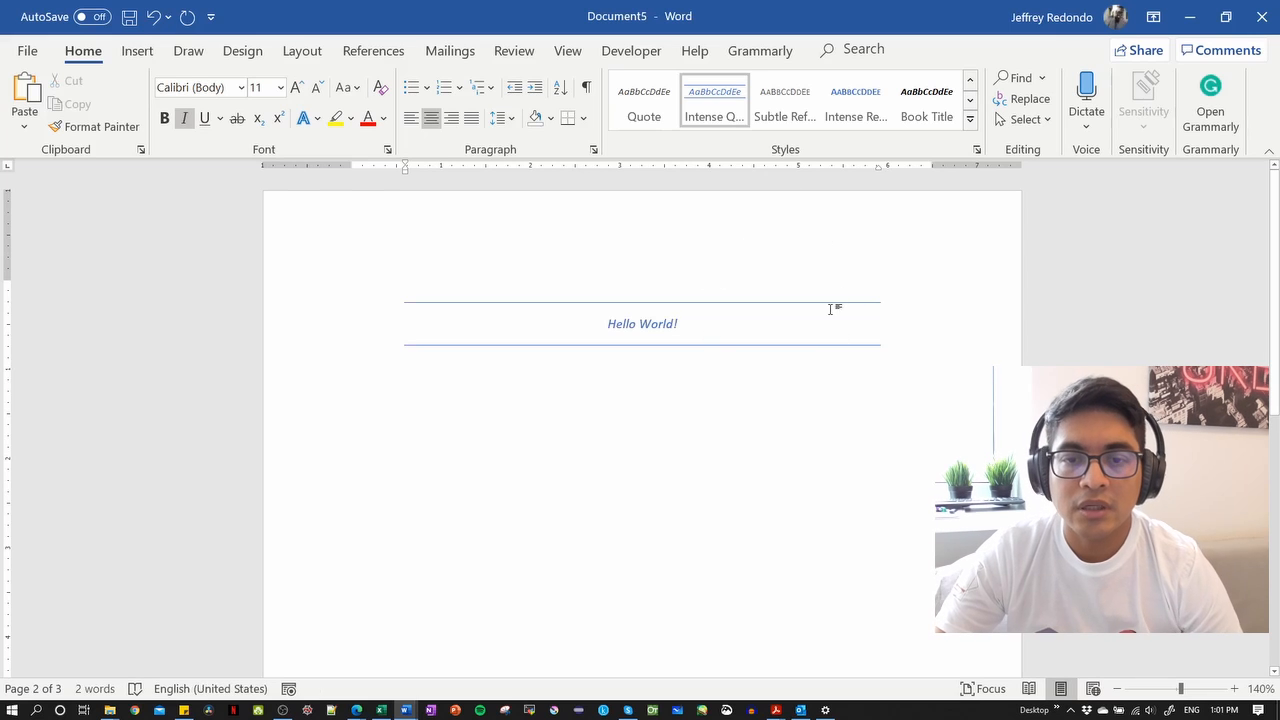
{"action": "triple_click", "coordinate": [694, 325]}
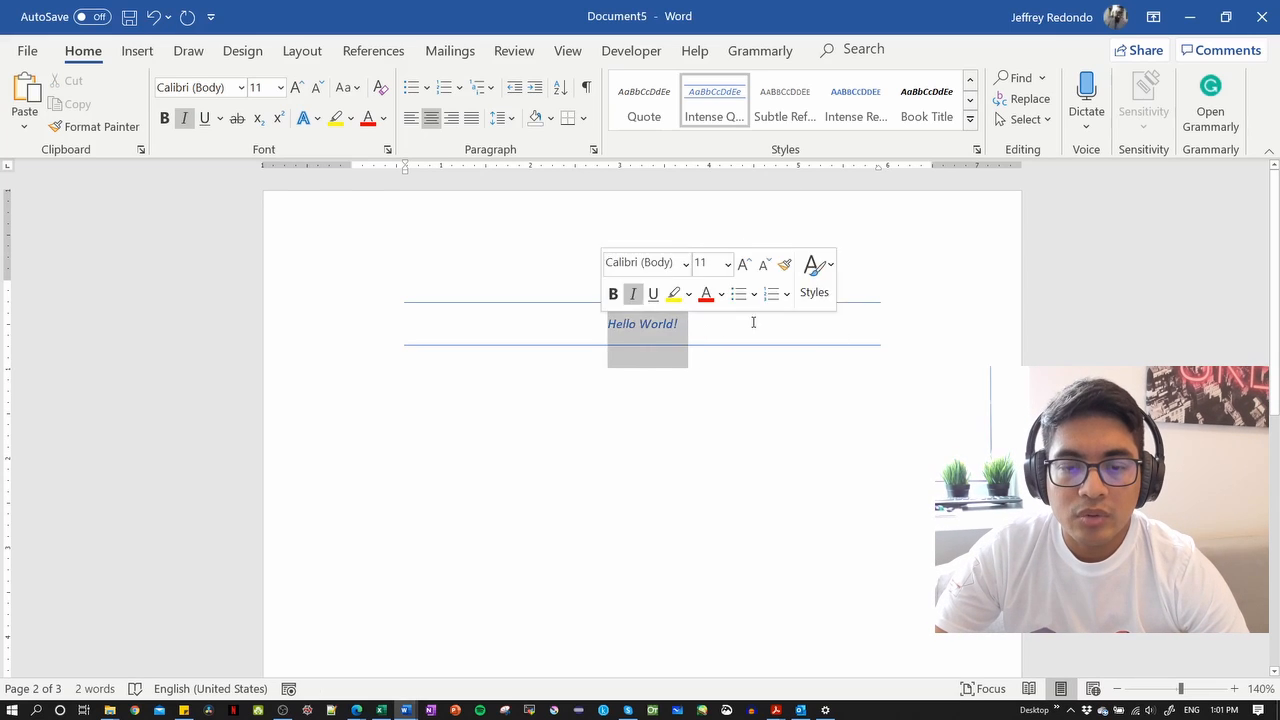
{"action": "left_click", "coordinate": [745, 327]}
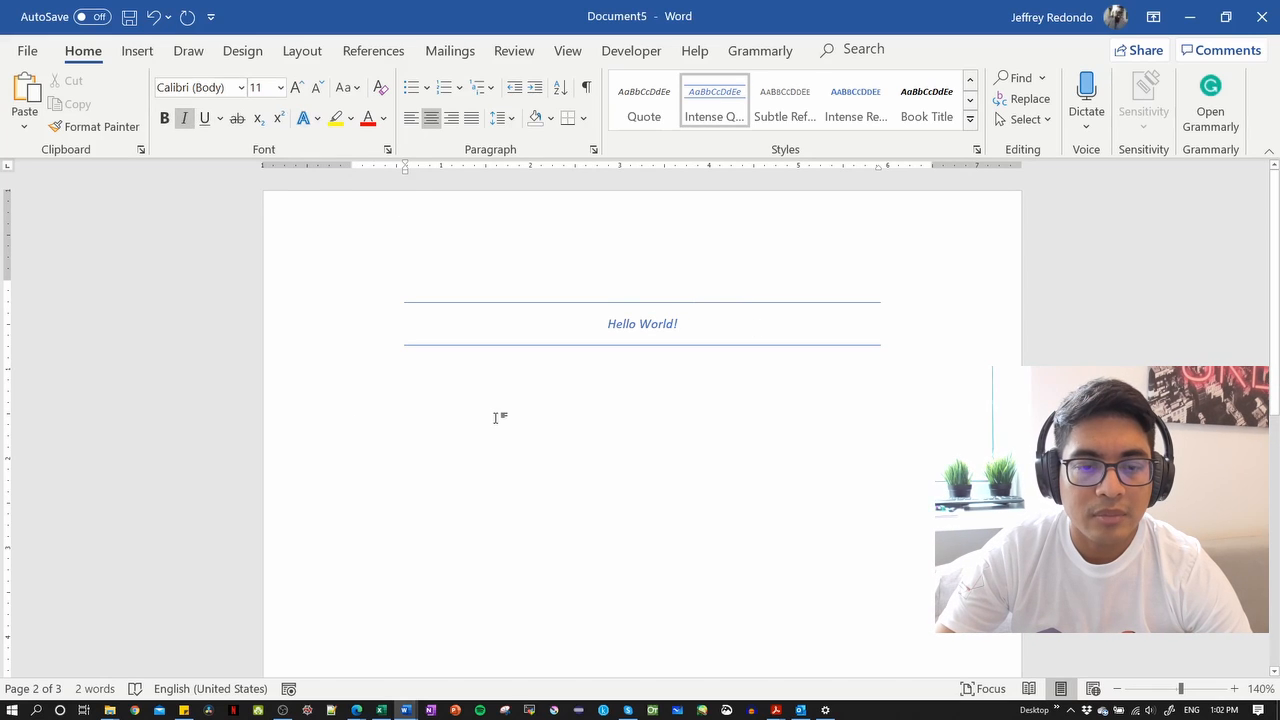
- Change the font of the "Hello World!" line and the empty paragraph below it to Algerian
{"action": "left_click_drag", "start_coordinate": [497, 410], "coordinate": [380, 283]}
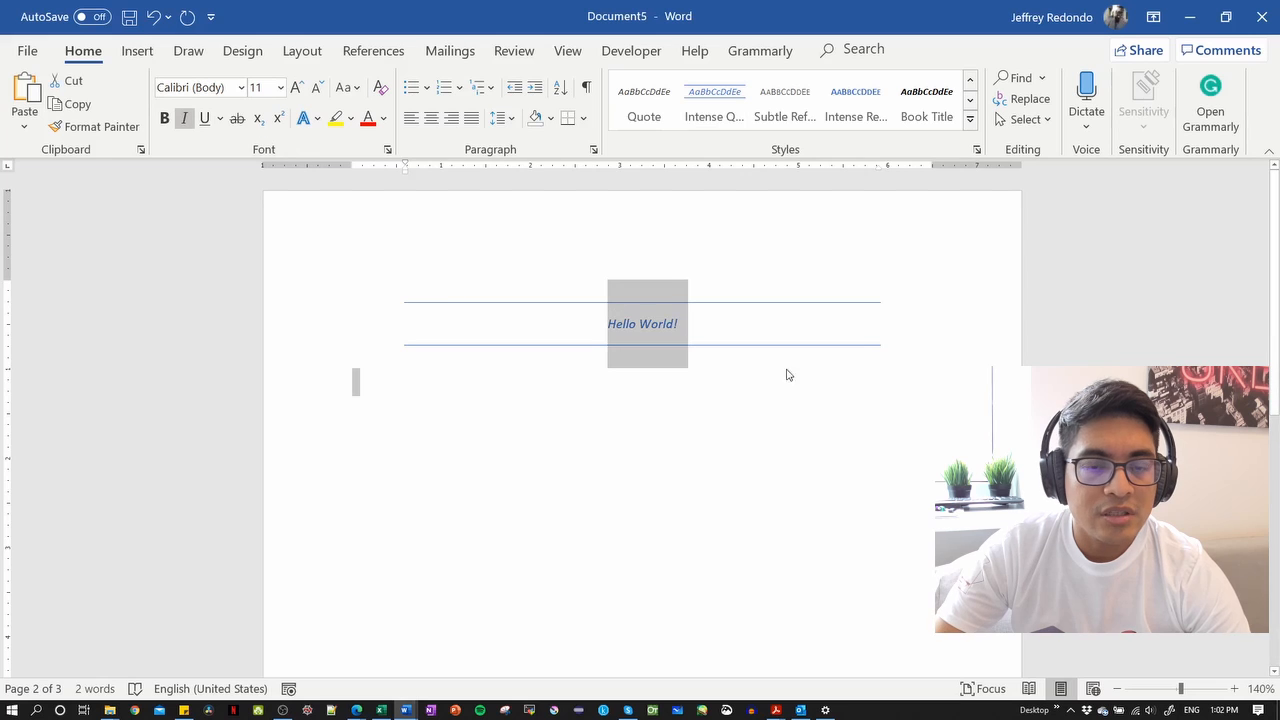
{"action": "left_click", "coordinate": [634, 306]}
{"action": "left_click_drag", "start_coordinate": [662, 411], "coordinate": [523, 263]}
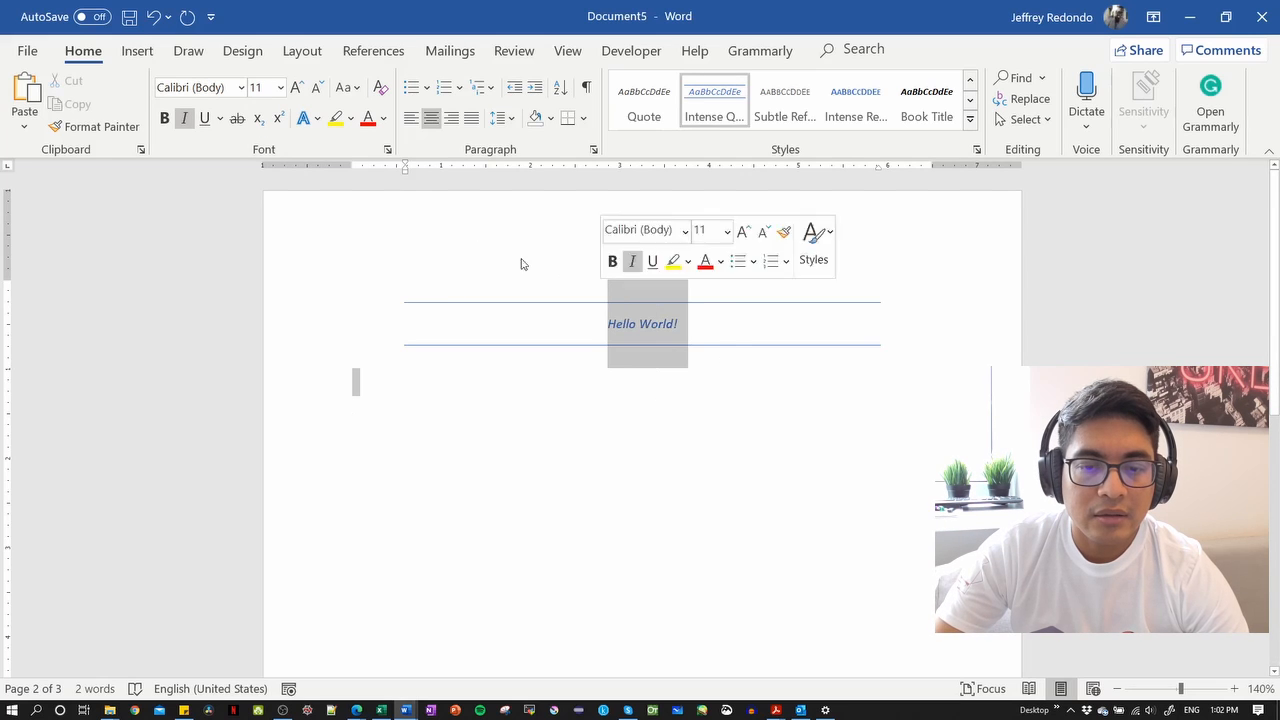
{"action": "left_click", "coordinate": [242, 88]}
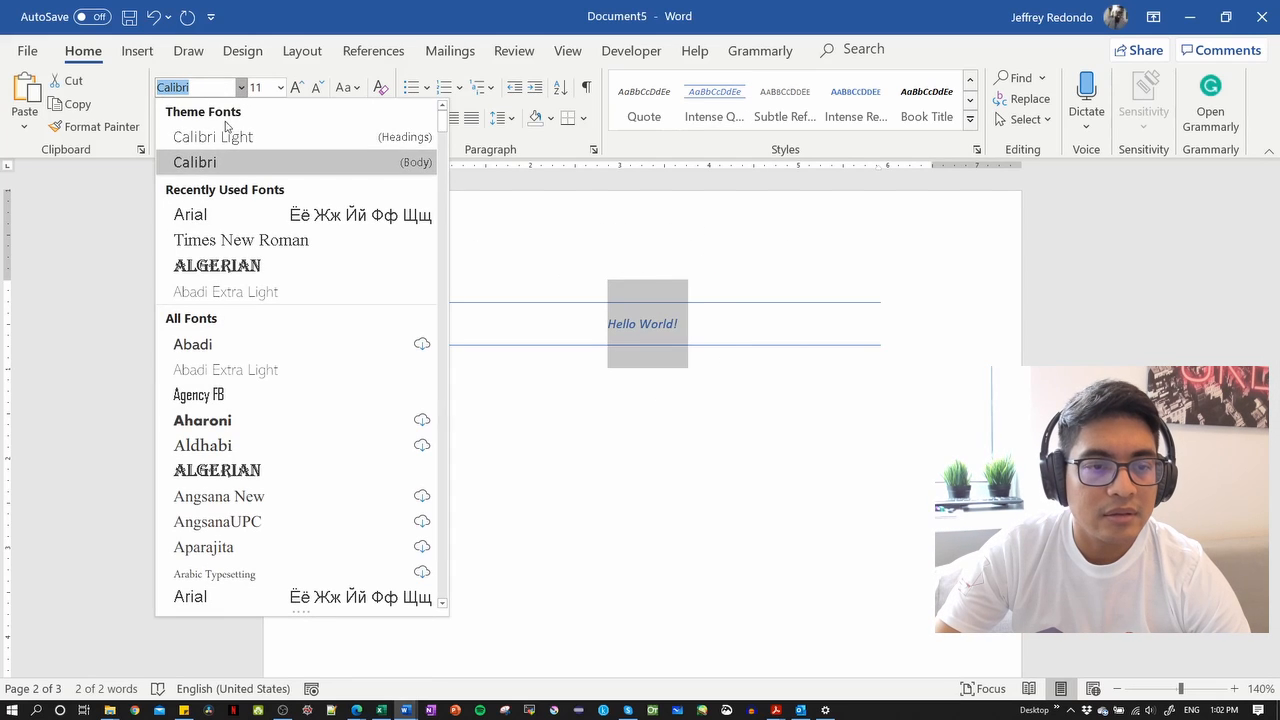
{"action": "left_click", "coordinate": [238, 266]}
{"action": "left_click", "coordinate": [797, 378]}
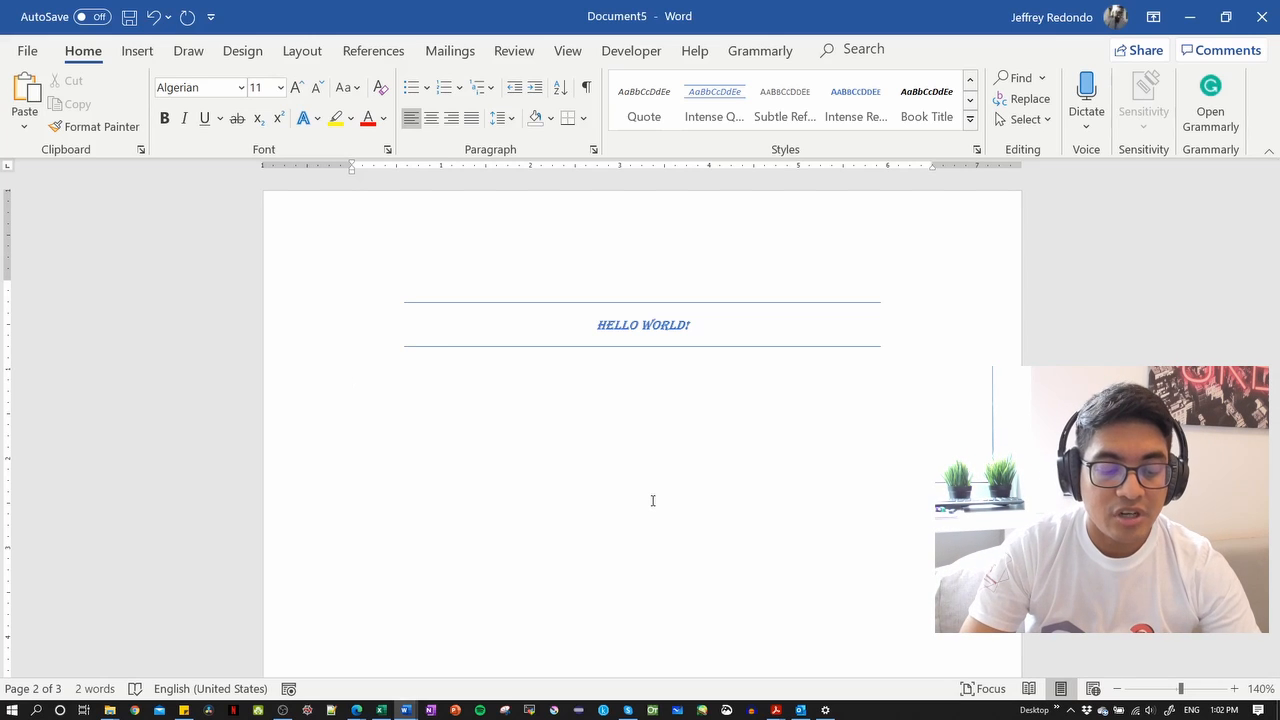
- Add a numbered list item reading "Chapter one" below the quote and start a new item after it
{"action": "type", "text": ". CHAPTE"}
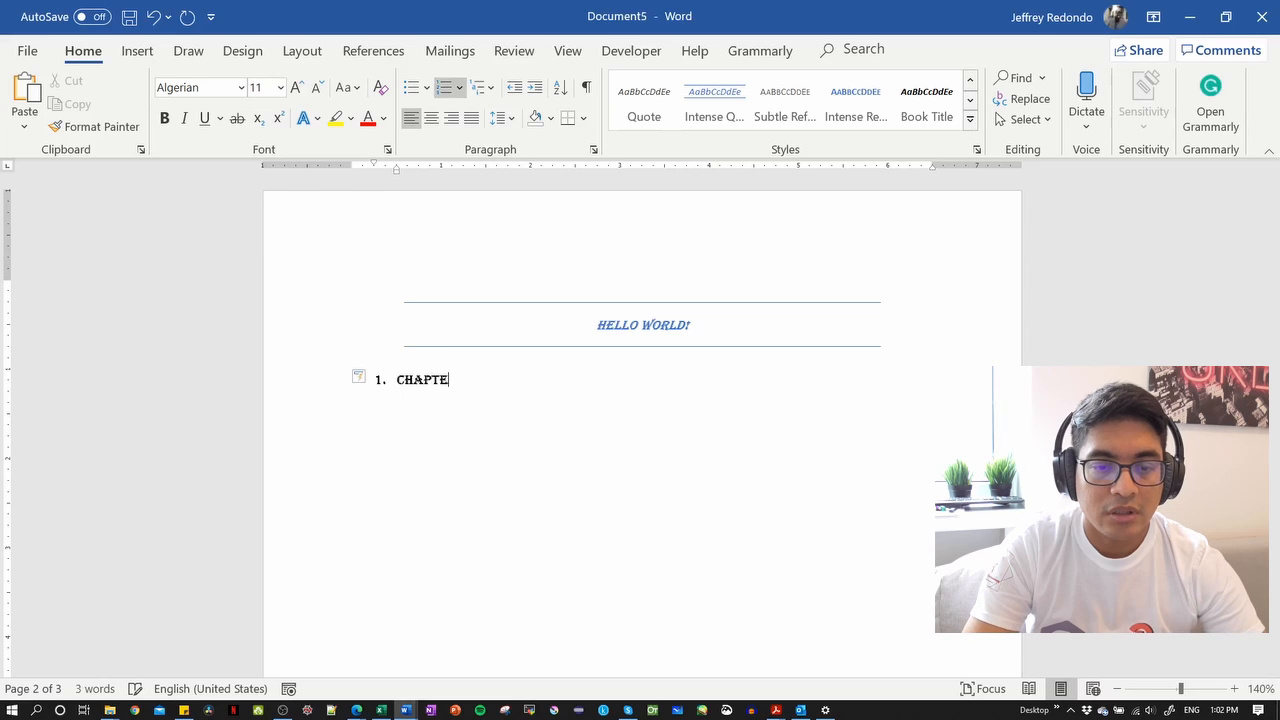
{"action": "type", "text": "R ONW"}
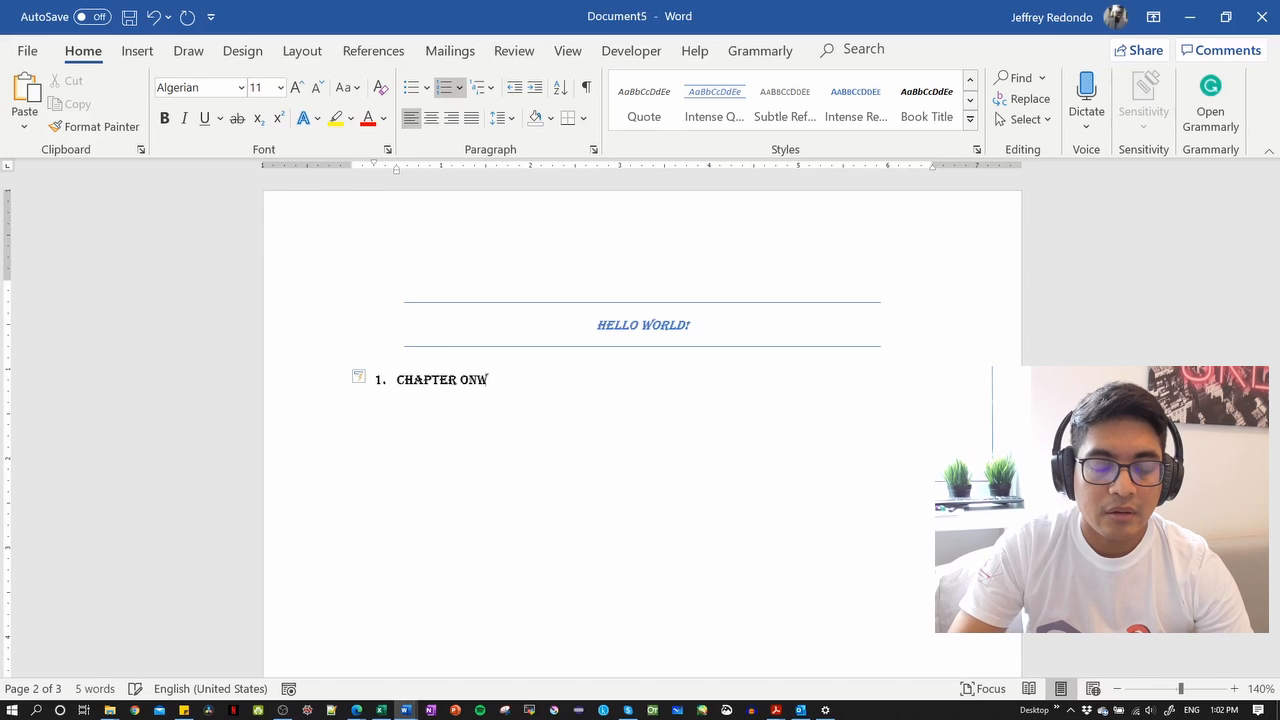
{"action": "key", "text": "Return"}
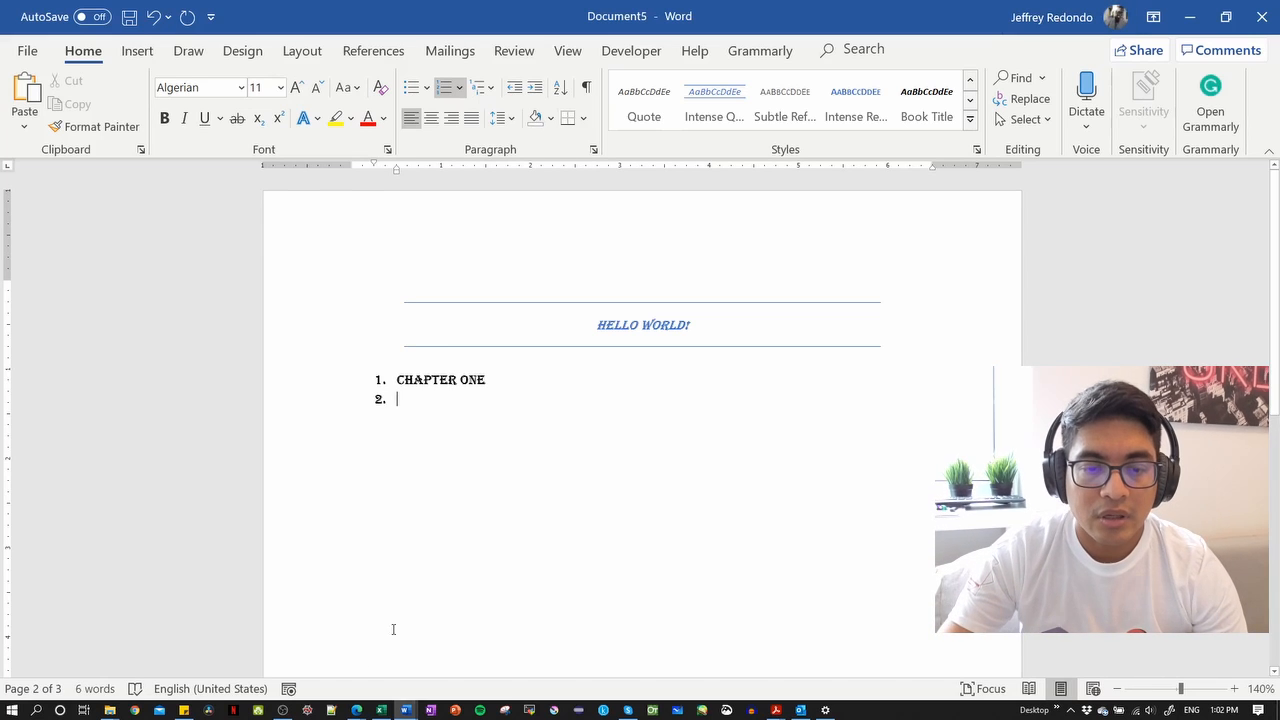
- Apply the Heading 1 style to the "Chapter one" line
{"action": "triple_click", "coordinate": [425, 381]}
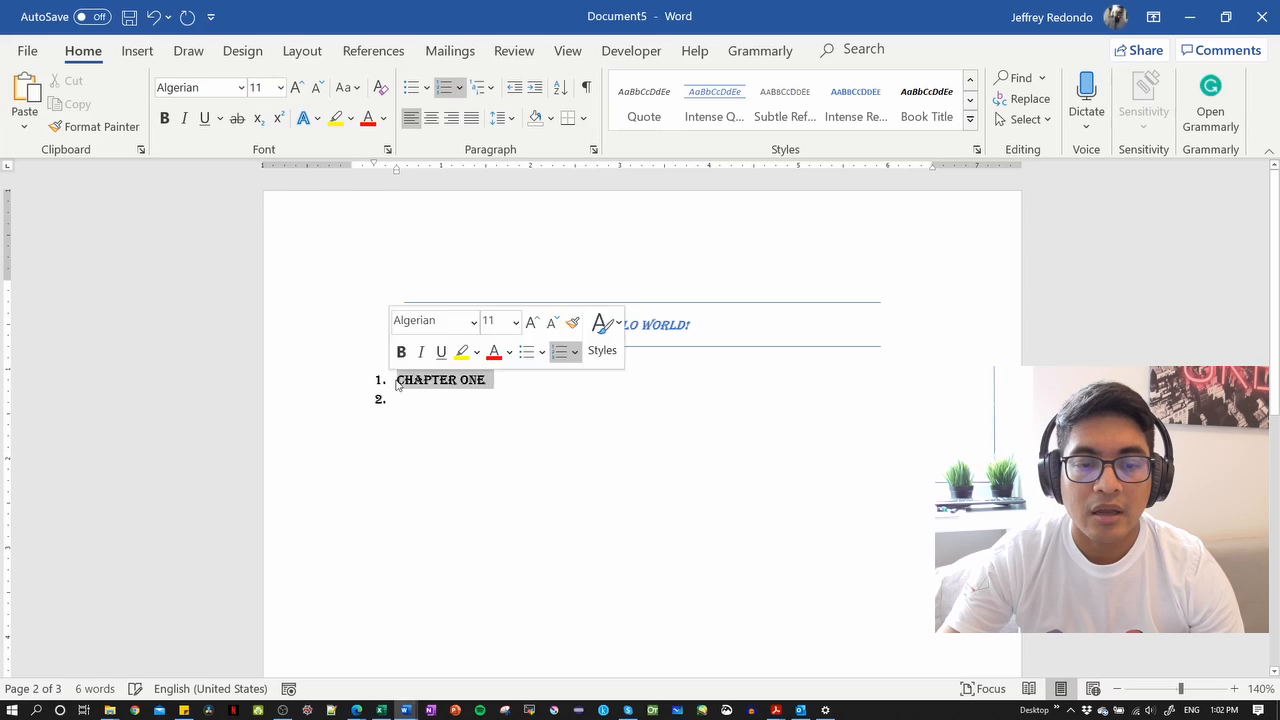
{"action": "left_click", "coordinate": [970, 118]}
{"action": "left_click", "coordinate": [771, 100]}
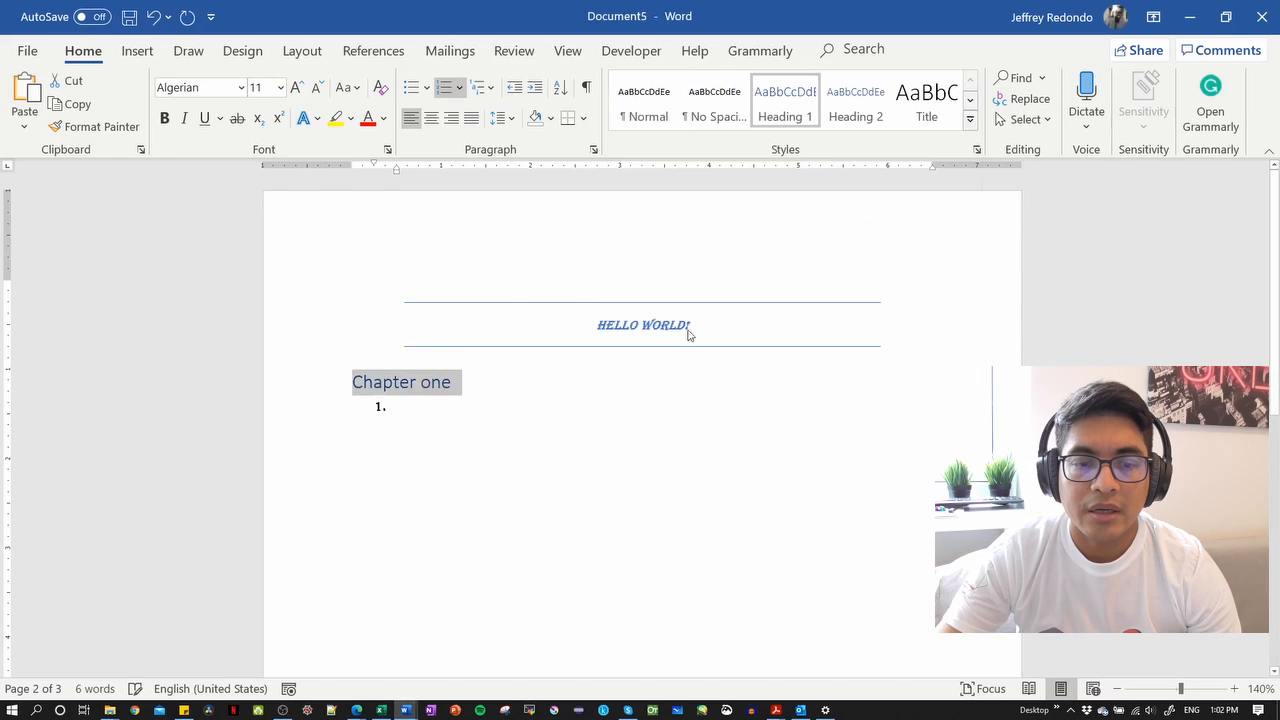
- Add a "Sub chapter" line directly under "Chapter one" and give it the Heading 2 style
{"action": "left_click", "coordinate": [468, 383]}
{"action": "key", "text": "Return"}
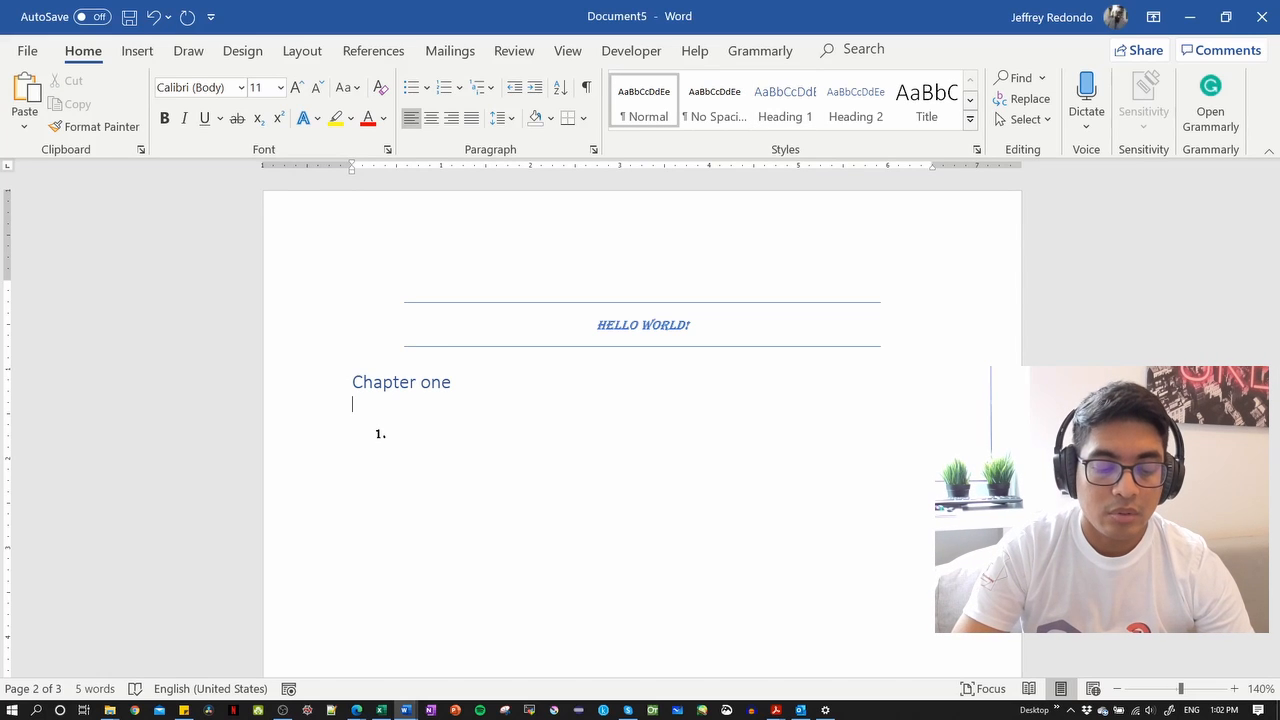
{"action": "type", "text": "subcharter"}
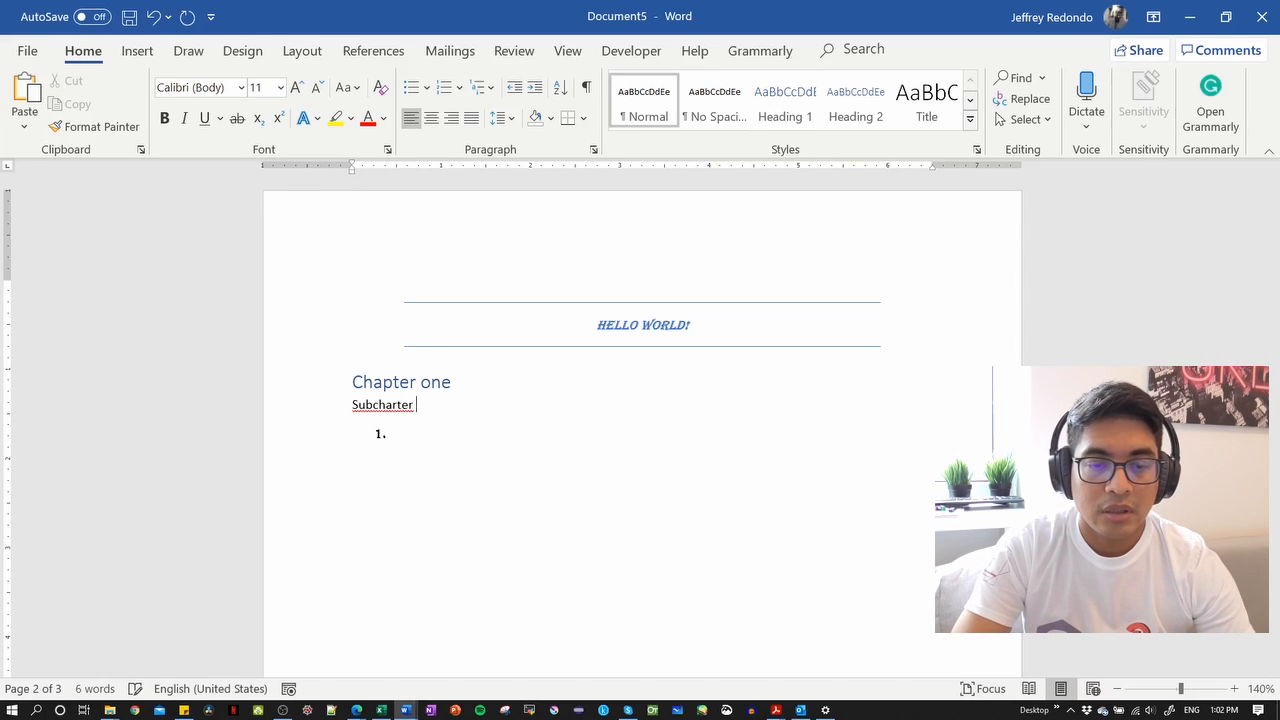
{"action": "key", "text": "BackSpace"}
{"action": "key", "text": "BackSpace"}
{"action": "key", "text": "BackSpace"}
{"action": "key", "text": "BackSpace"}
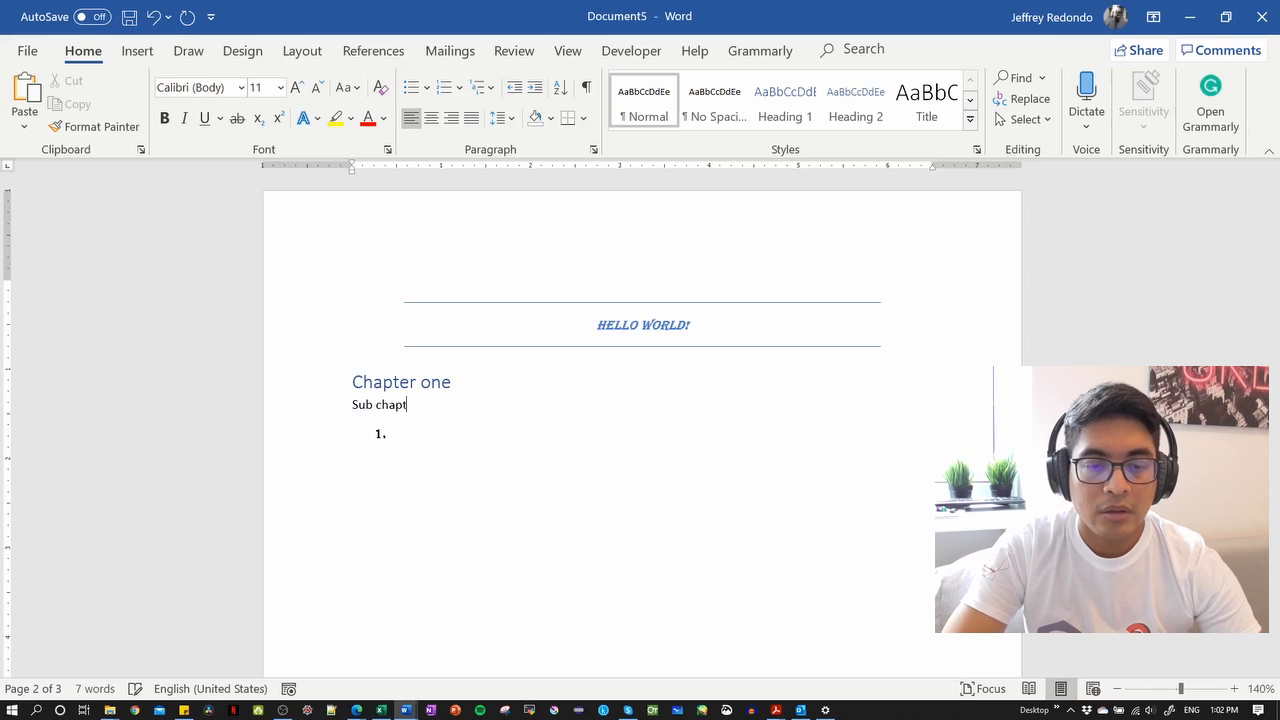
{"action": "left_click", "coordinate": [858, 108]}
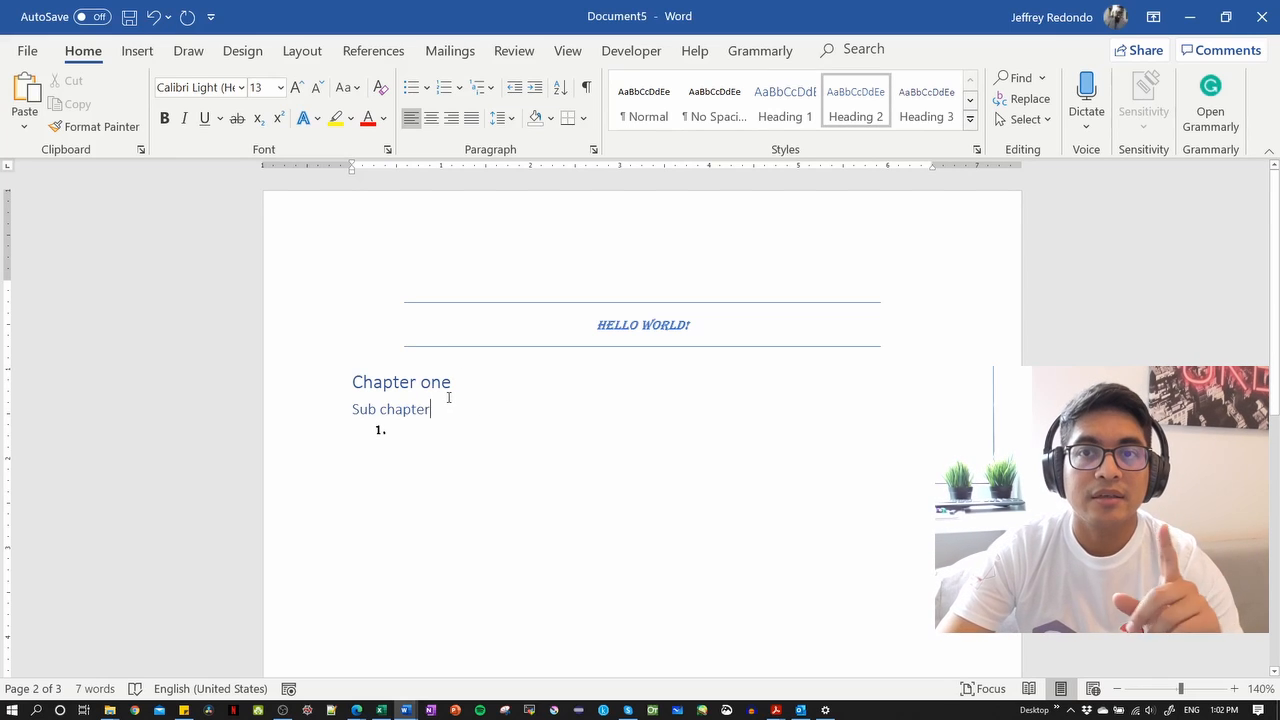
- Try inserting an Automatic Table 1 table of contents within the "Chapter one" heading, and undo the insertion
{"action": "left_click", "coordinate": [135, 52]}
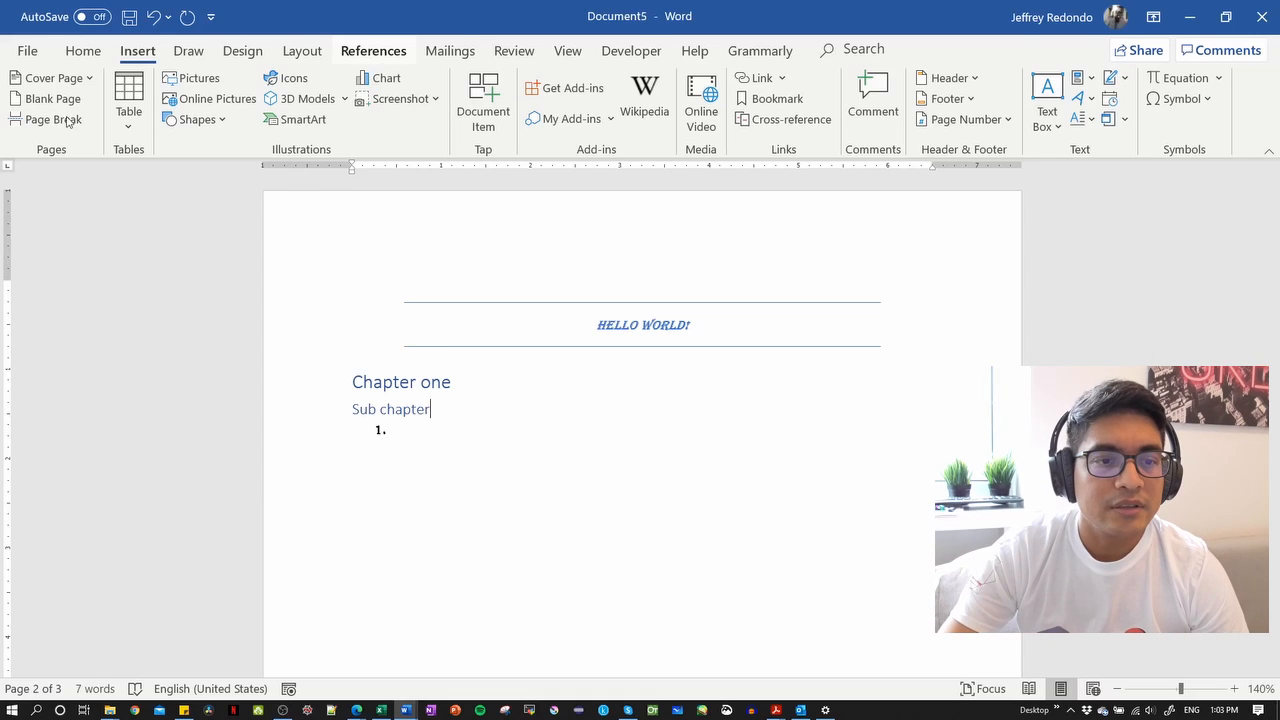
{"action": "left_click", "coordinate": [445, 398]}
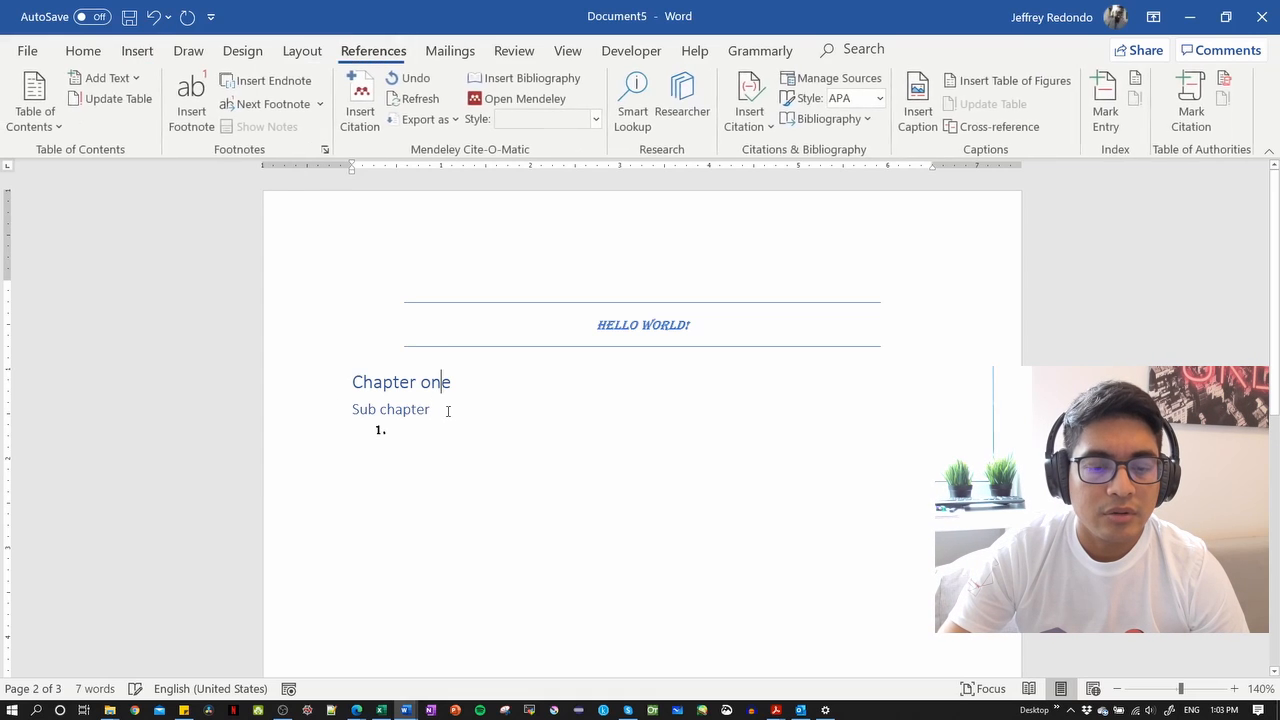
{"action": "left_click", "coordinate": [52, 126]}
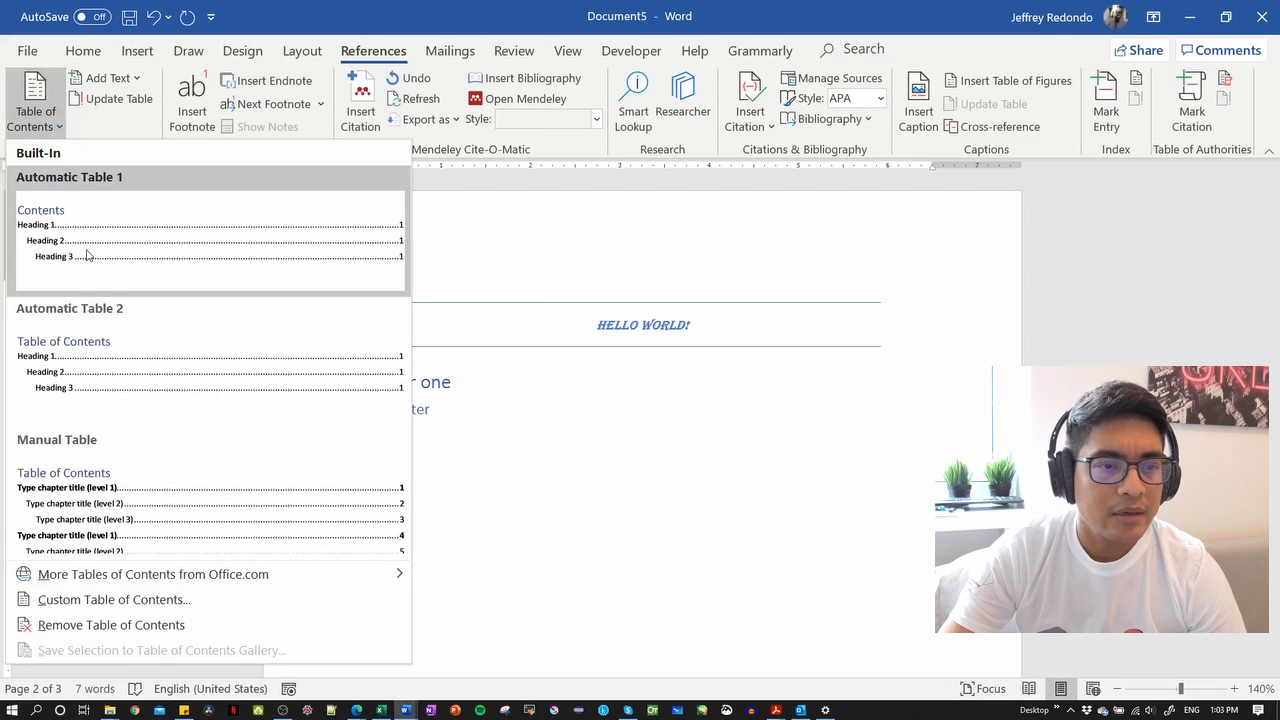
{"action": "left_click", "coordinate": [86, 256]}
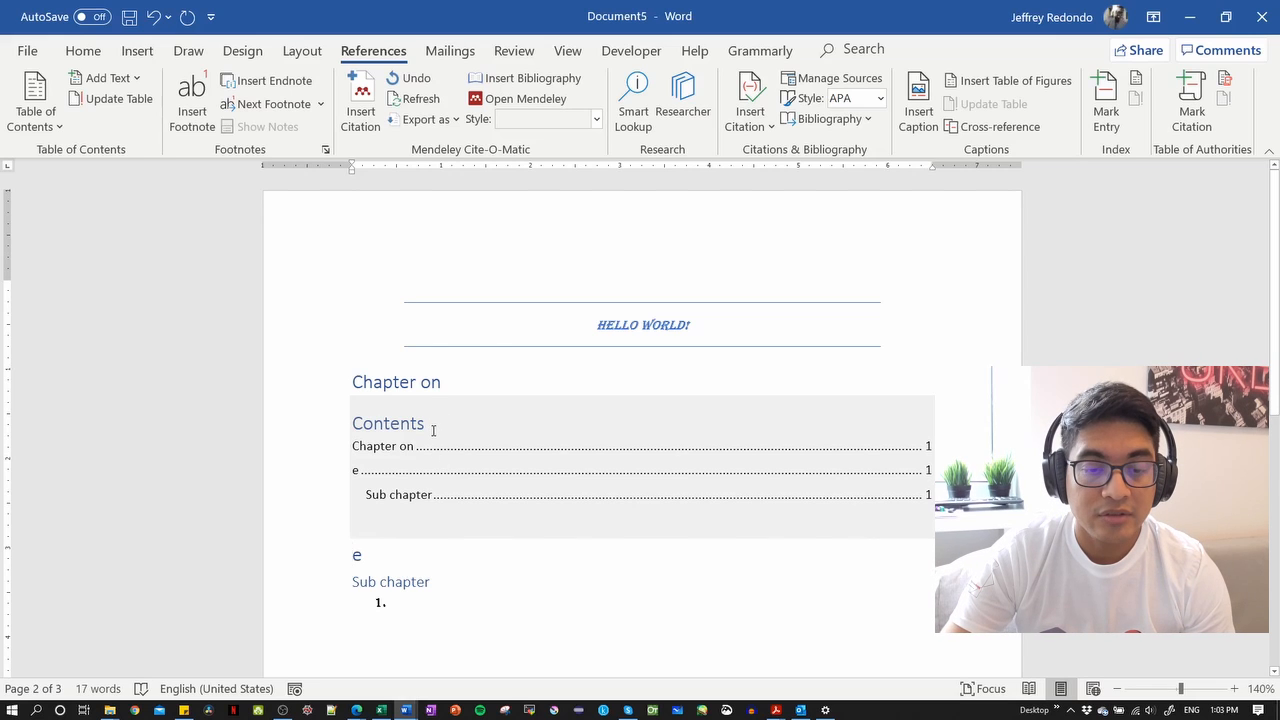
{"action": "key", "text": "ctrl+z"}
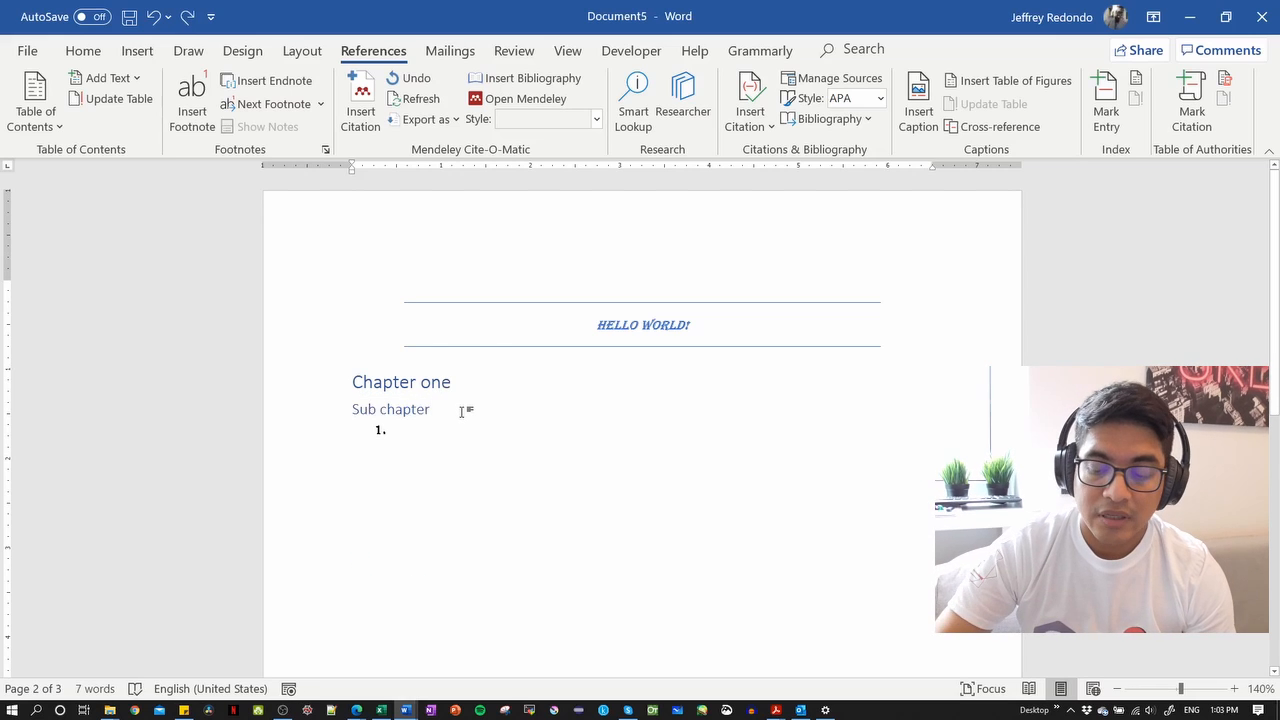
- Insert an empty paragraph above the "Chapter one" heading and place the cursor in it
{"action": "key", "text": "Up"}
{"action": "key", "text": "Left"}
{"action": "key", "text": "Left"}
{"action": "key", "text": "Left"}
{"action": "key", "text": "Left"}
{"action": "key", "text": "Left"}
{"action": "key", "text": "Left"}
{"action": "key", "text": "Left"}
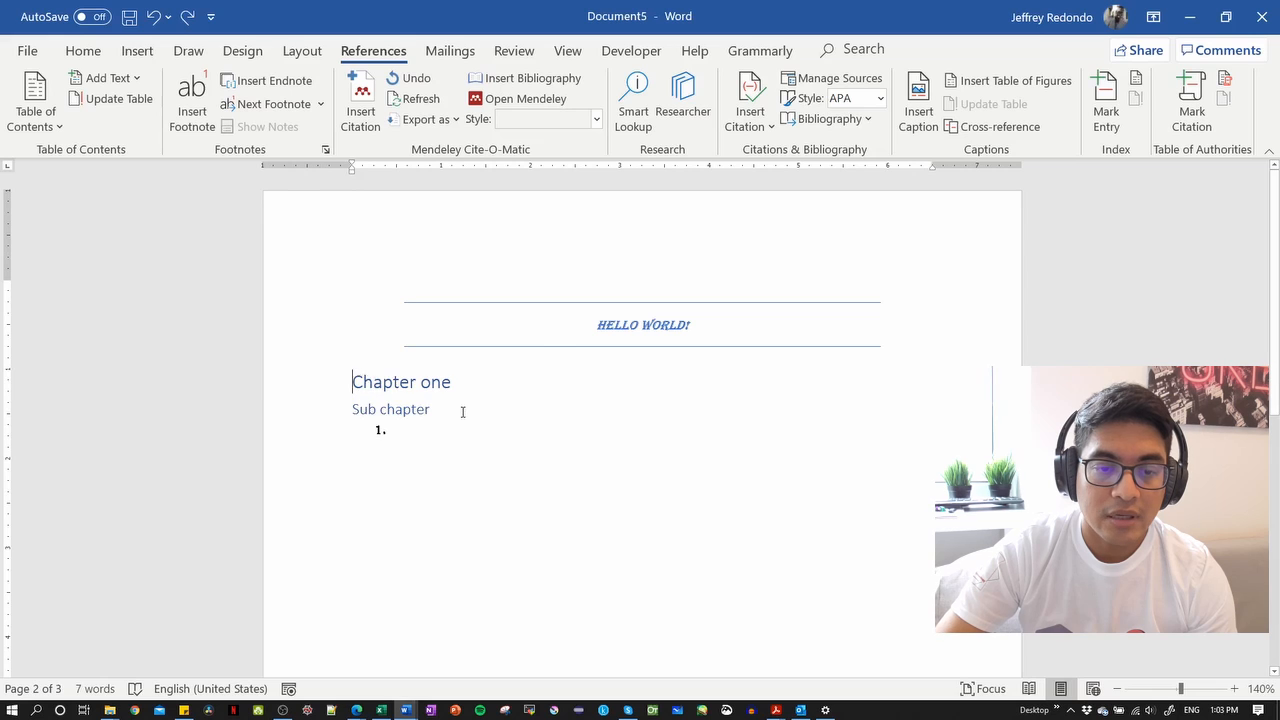
{"action": "key", "text": "Return"}
{"action": "key", "text": "Up"}
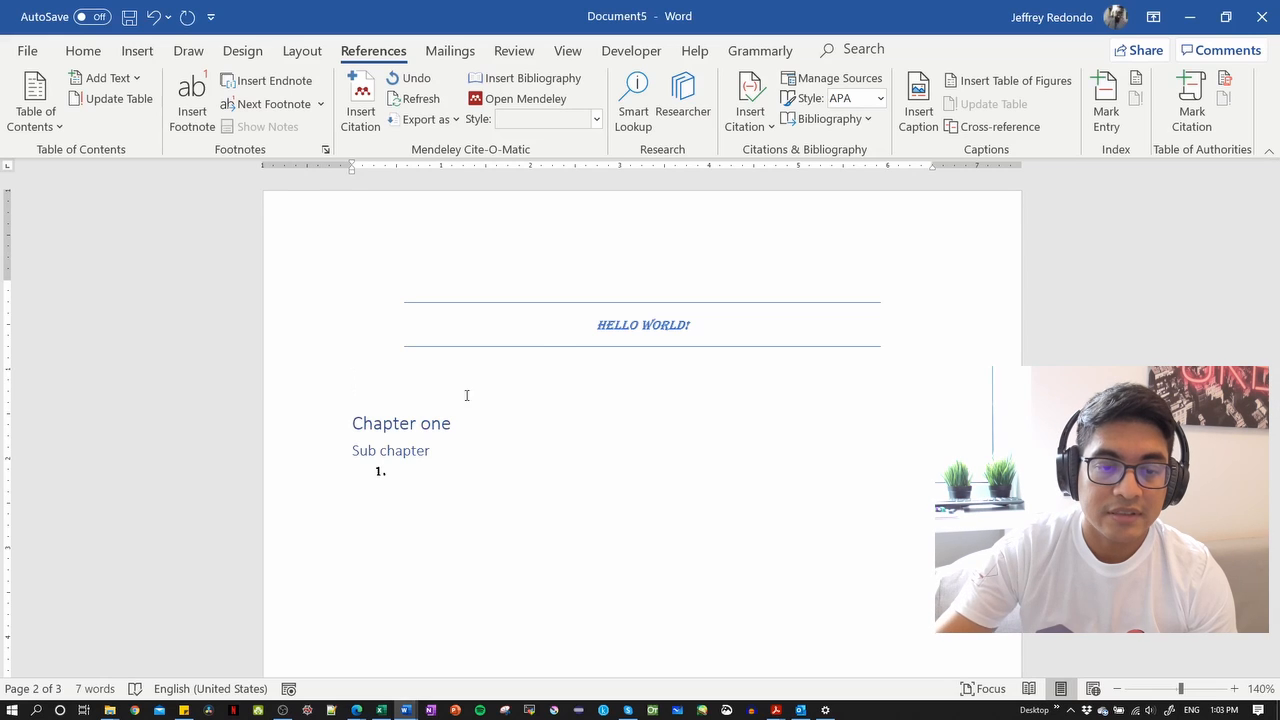
- Add a "Third" line under "Sub chapter" and give it the Heading 3 style
{"action": "left_click", "coordinate": [84, 51]}
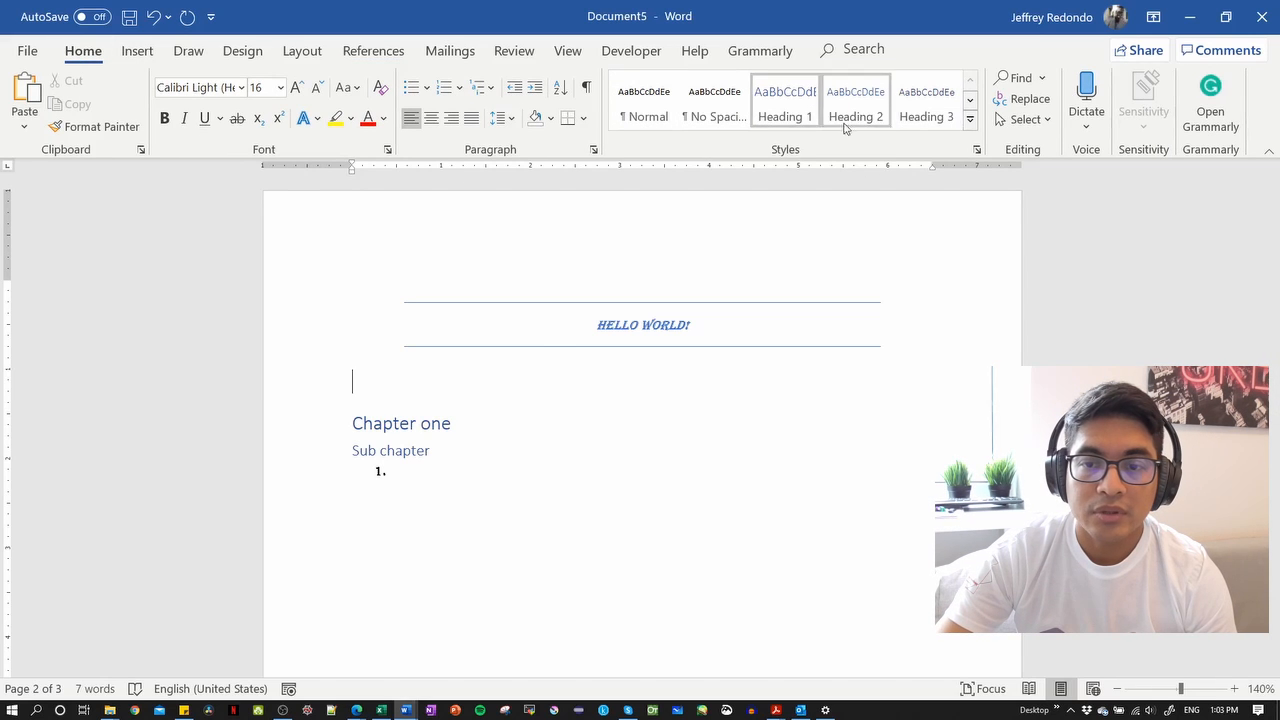
{"action": "left_click", "coordinate": [480, 450]}
{"action": "key", "text": "Return"}
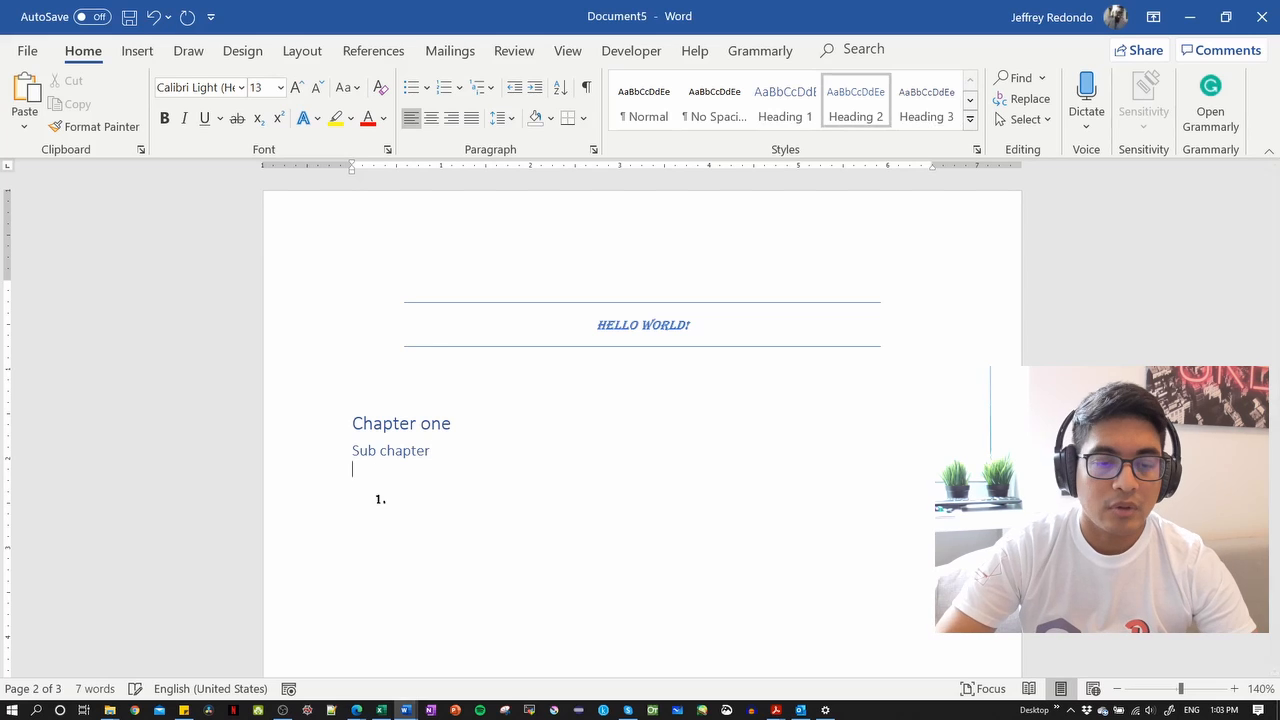
{"action": "type", "text": "Third"}
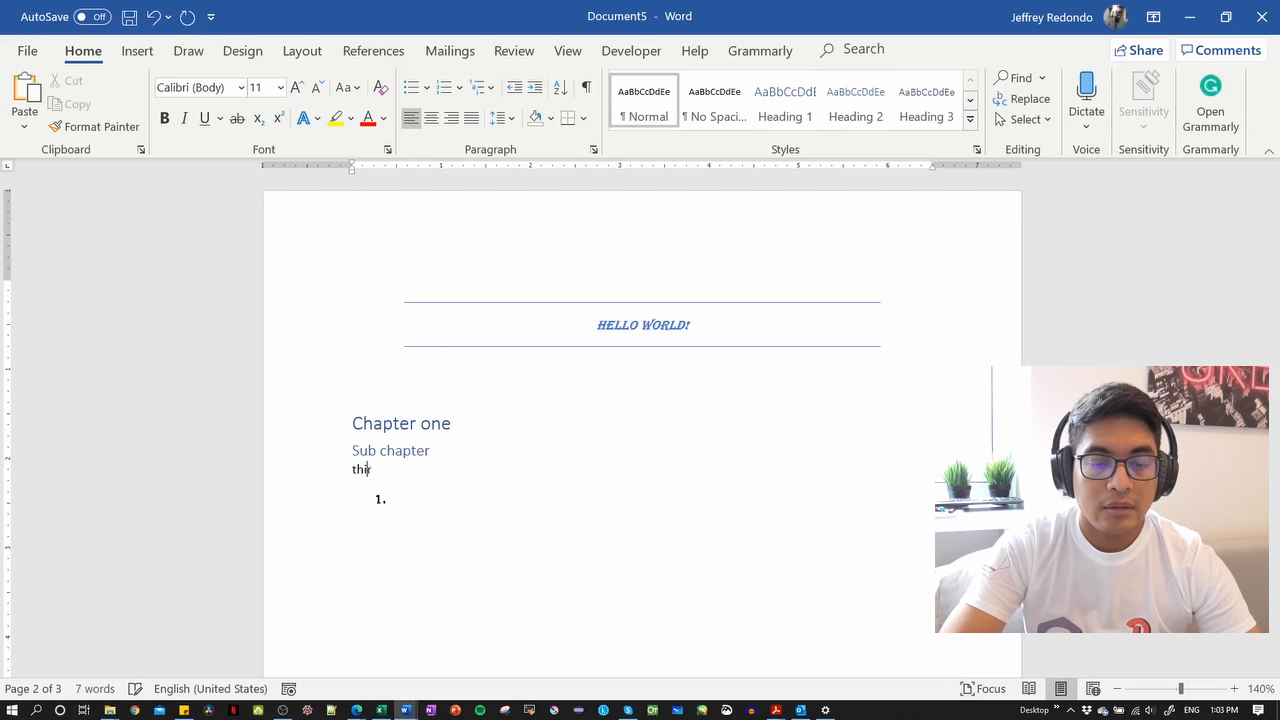
{"action": "left_click", "coordinate": [926, 104]}
- Insert an Automatic Table 1 table of contents in the empty paragraph above "Chapter one"
{"action": "left_click", "coordinate": [404, 383]}
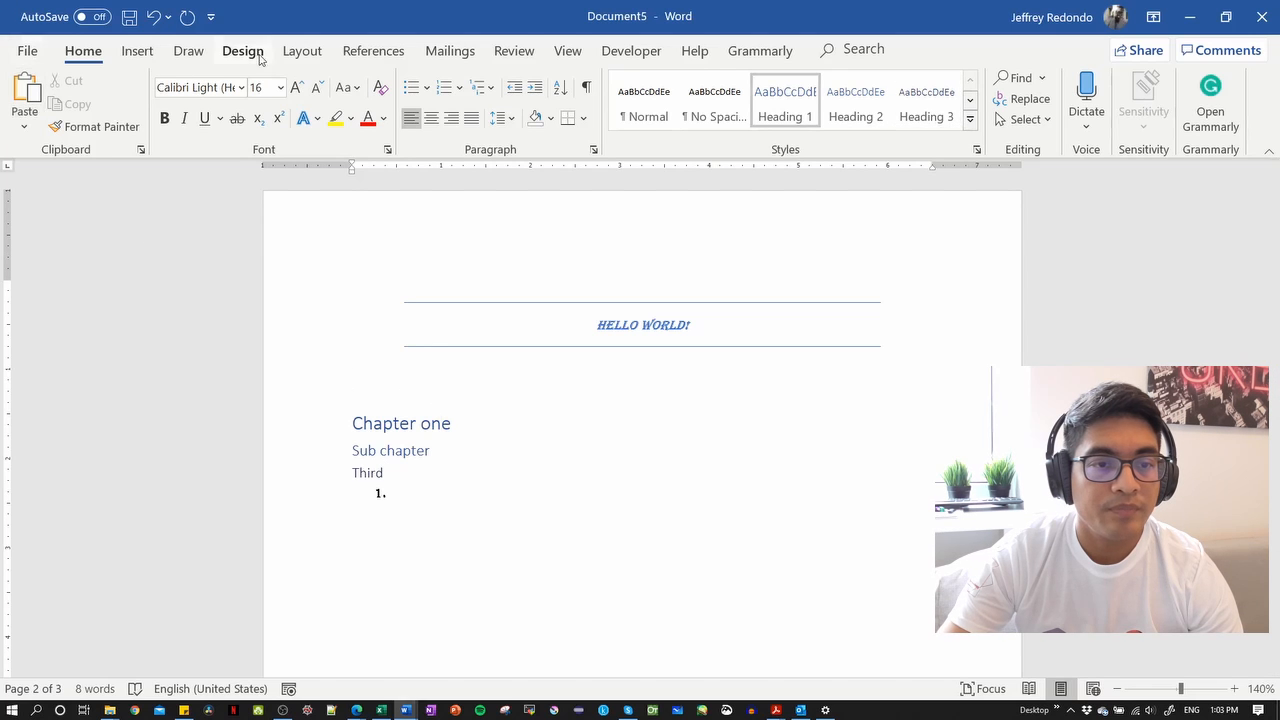
{"action": "left_click", "coordinate": [362, 50]}
{"action": "left_click", "coordinate": [55, 133]}
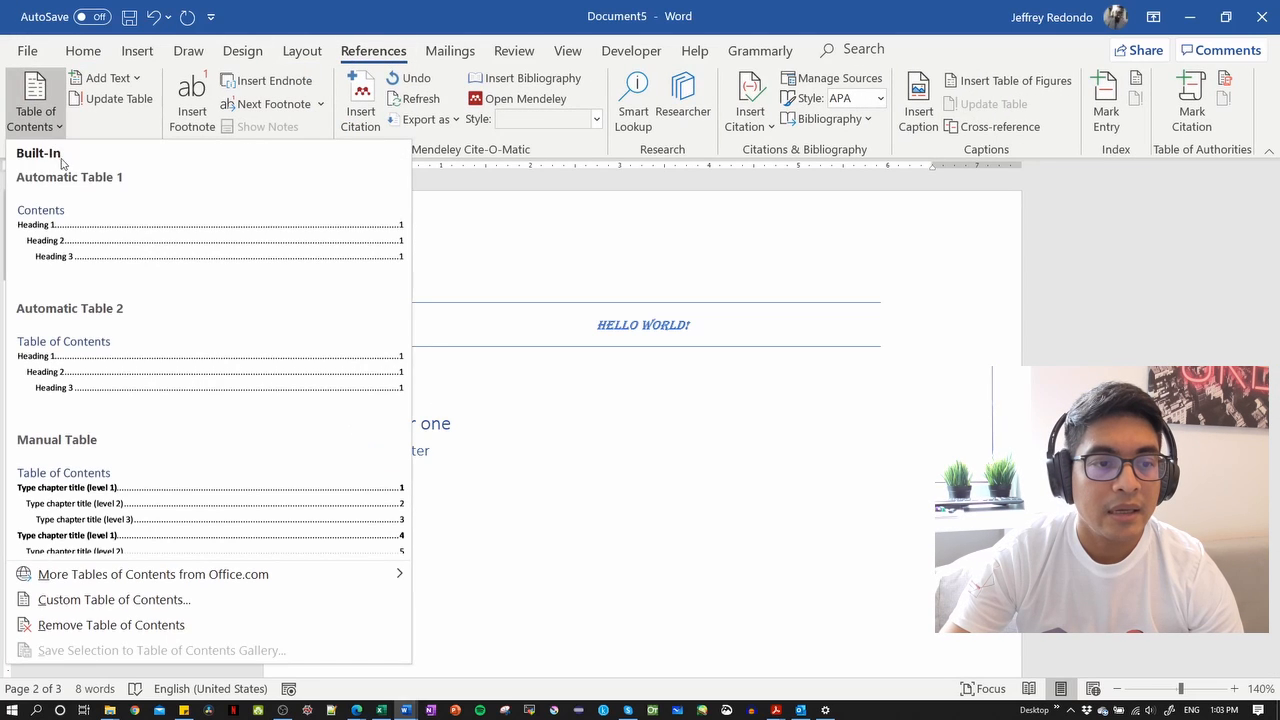
{"action": "left_click", "coordinate": [74, 237]}
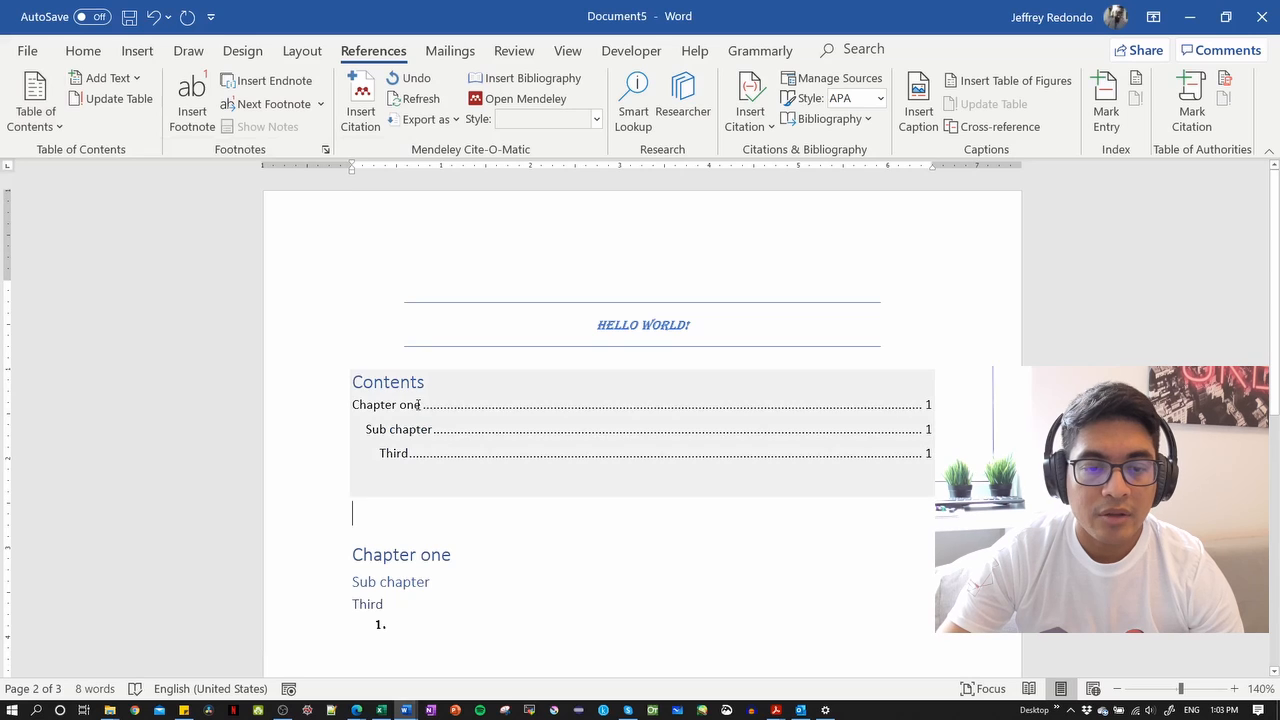